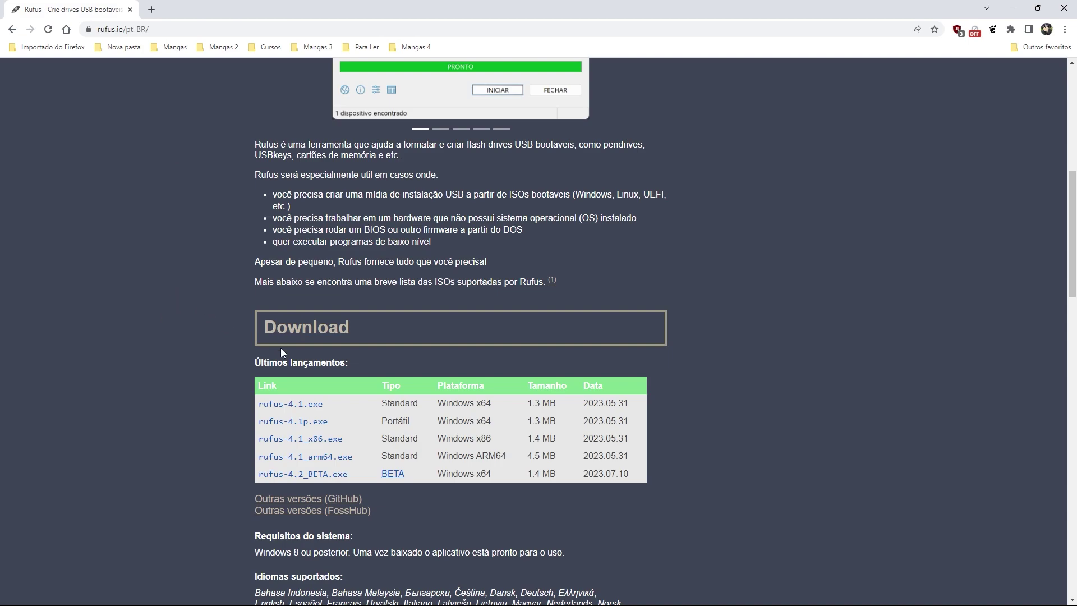
Download rufus-4.1.exe from the latest releases table and save it to the desktop folder (Área de Trabalho).
left_click(294, 405)
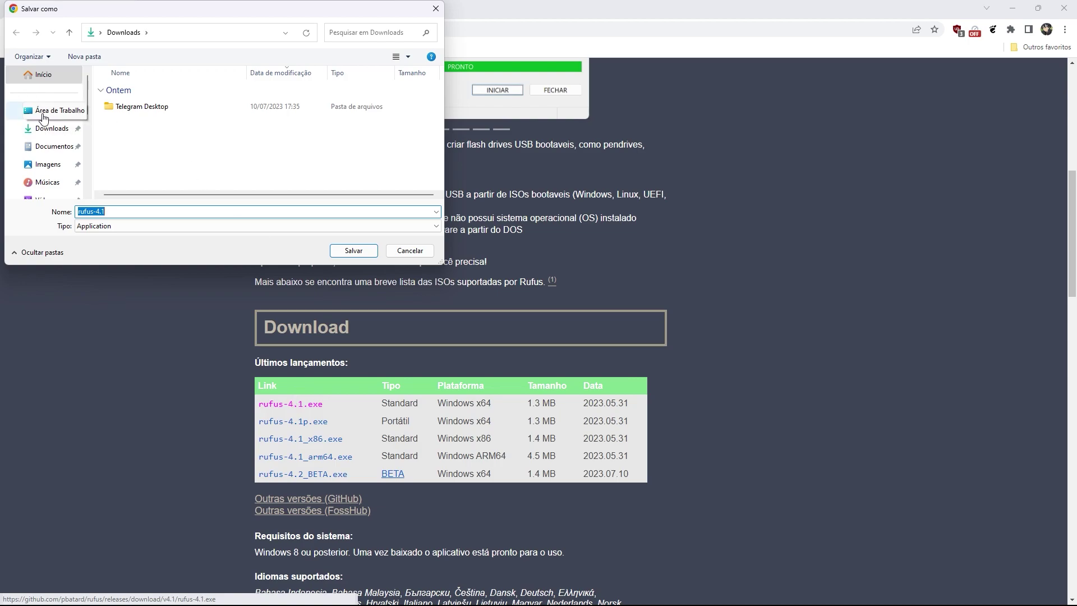
left_click(44, 111)
left_click(351, 251)
Move rufus-4.1 to the middle of the desktop and launch it, allowing it to make changes to the device.
left_click_drag(21, 152, 569, 268)
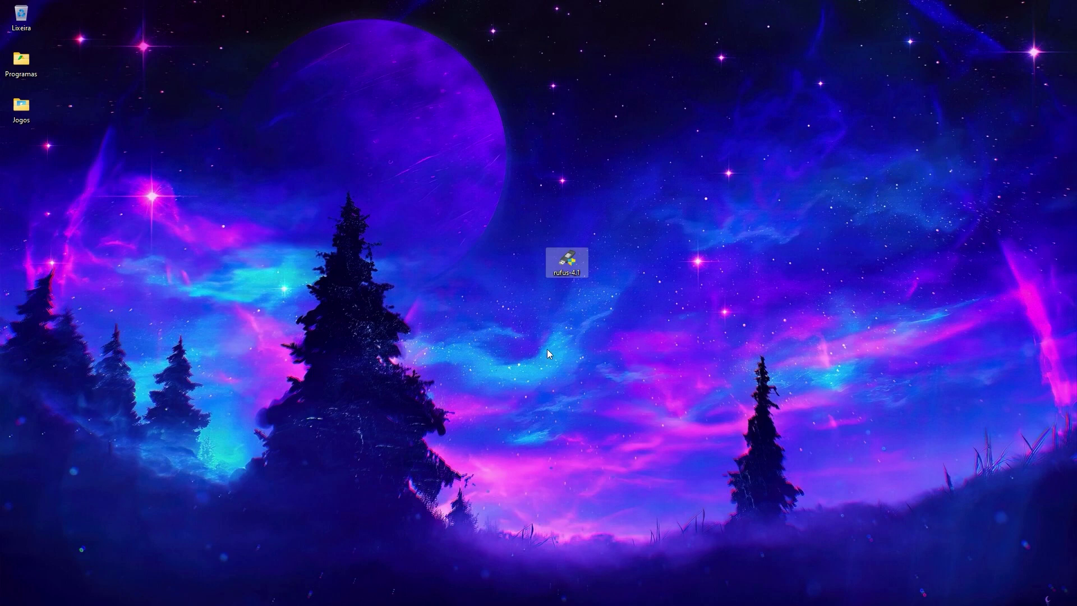
double_click(566, 263)
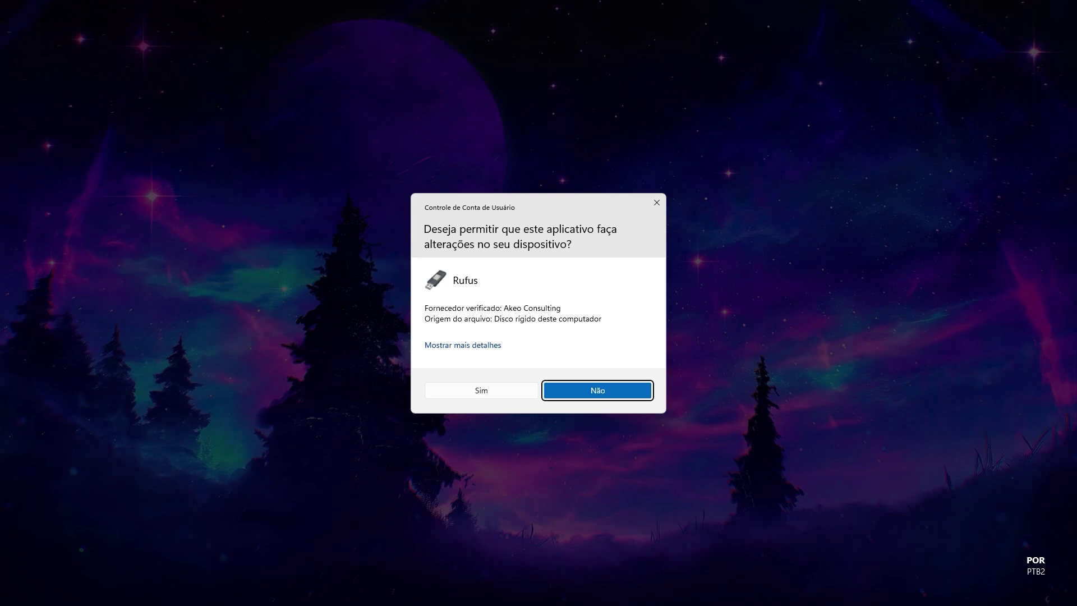
left_click(484, 393)
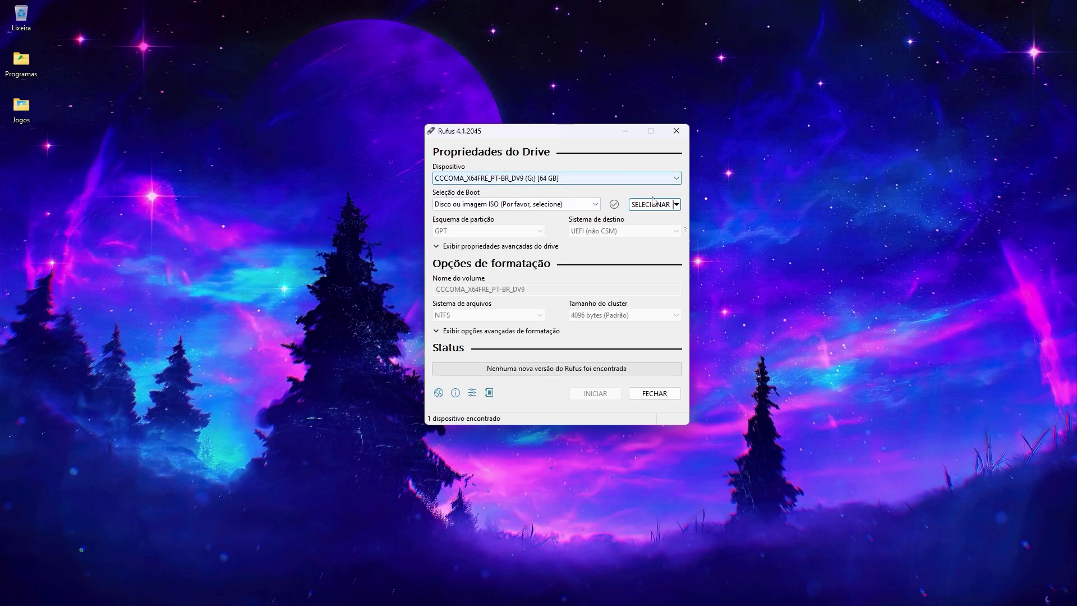
Switch the boot image source to BAIXAR and choose Windows 11 as the ISO version to download.
left_click(677, 205)
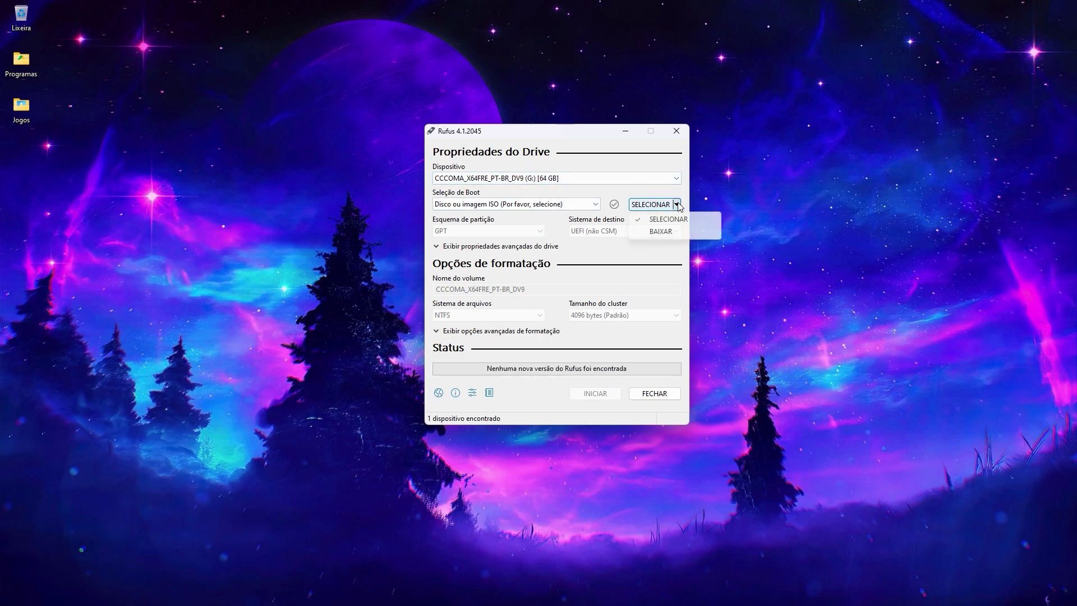
left_click(671, 232)
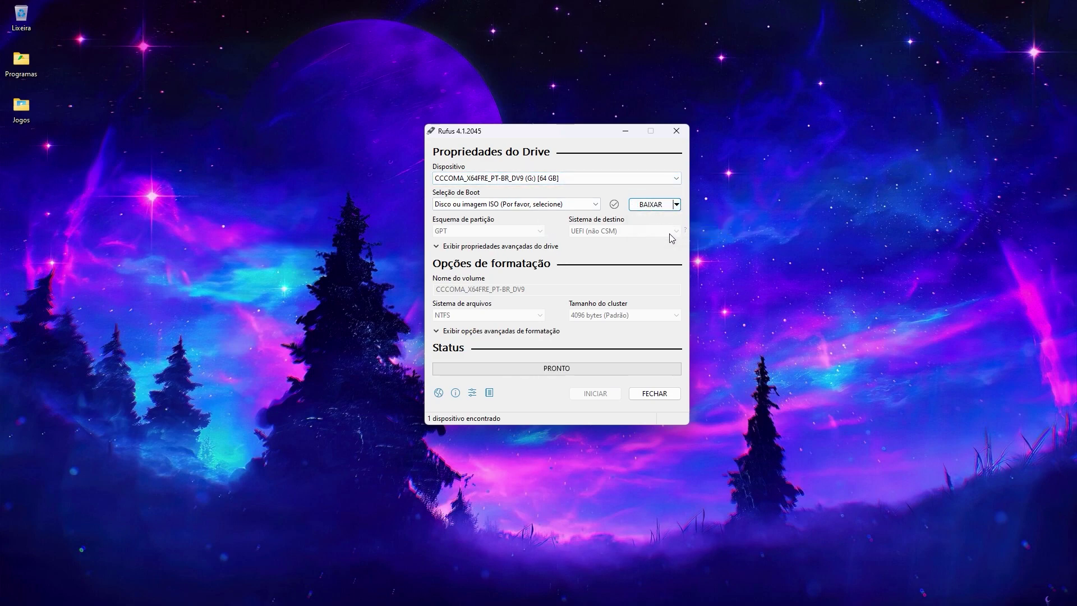
left_click(643, 205)
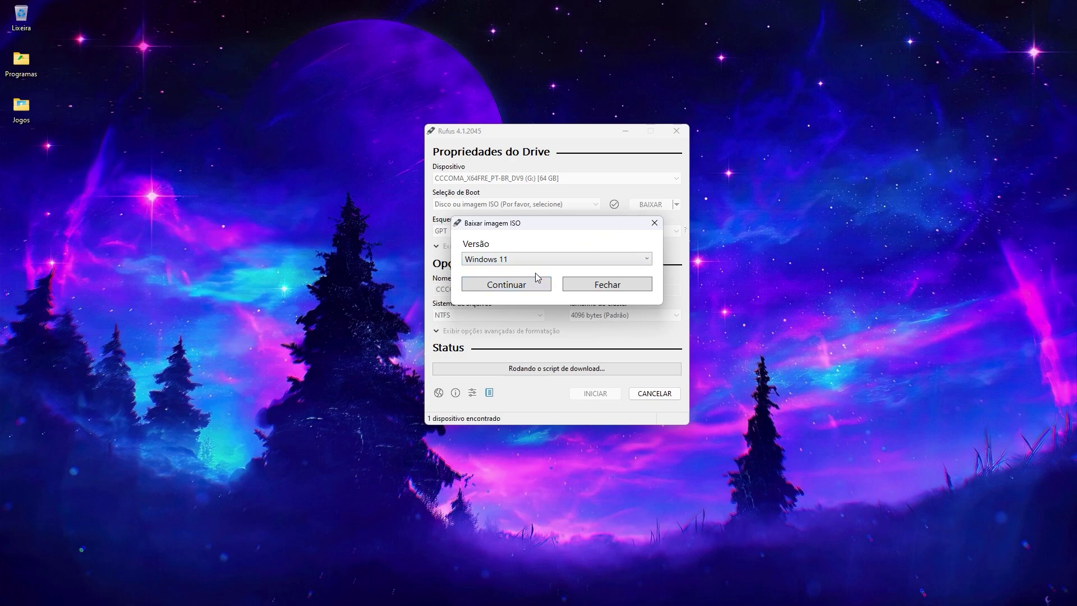
left_click(525, 259)
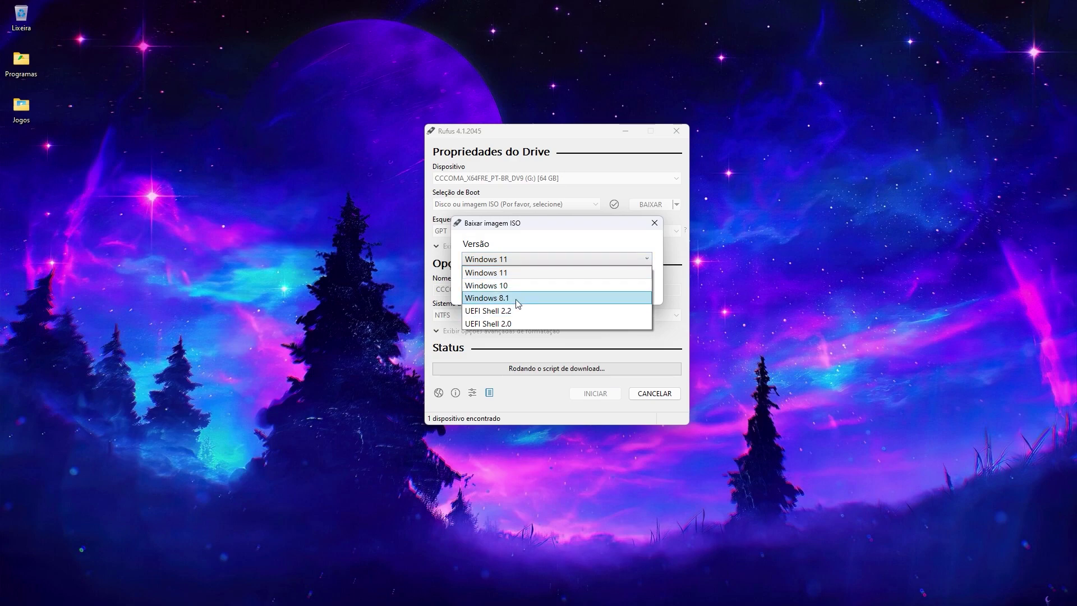
left_click(517, 263)
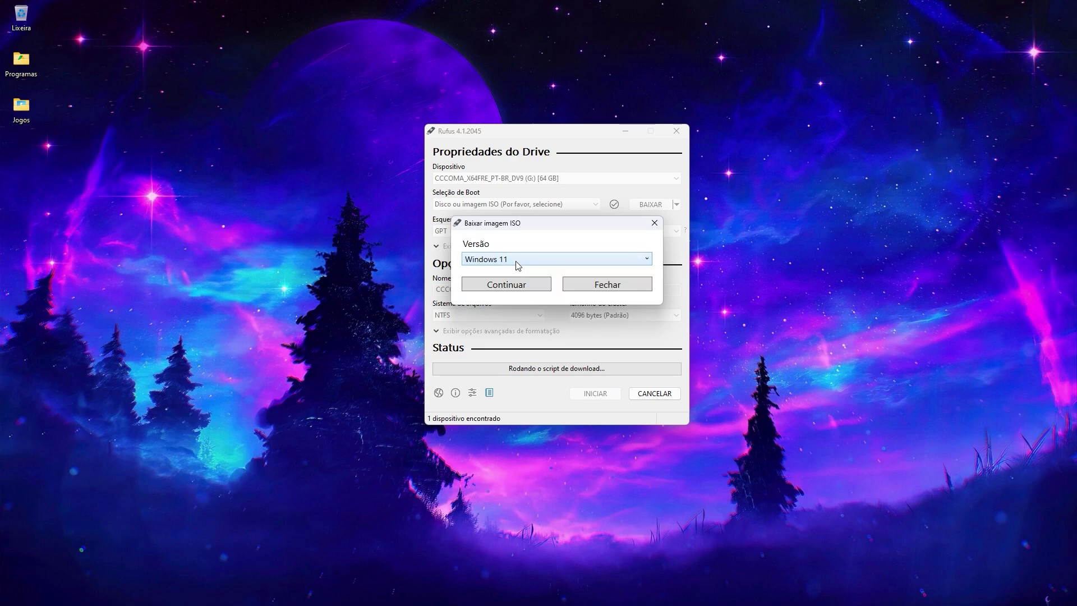
left_click(512, 285)
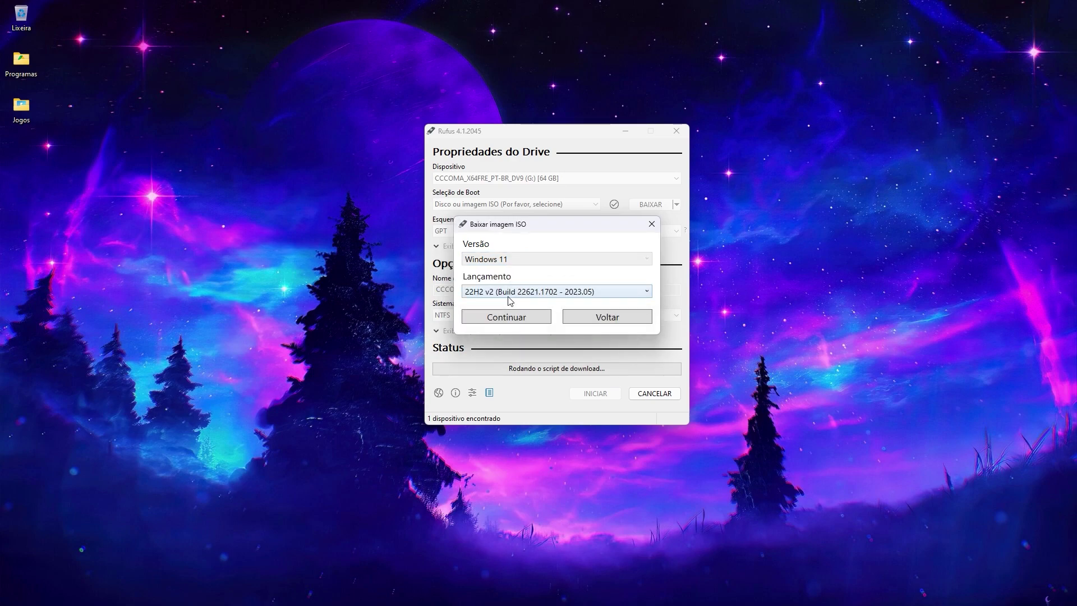
Accept release 22H2 v2 (Build 22621.1702 - 2023.05) and edition Windows 11 Home/Pro/Edu for the ISO download.
left_click(508, 293)
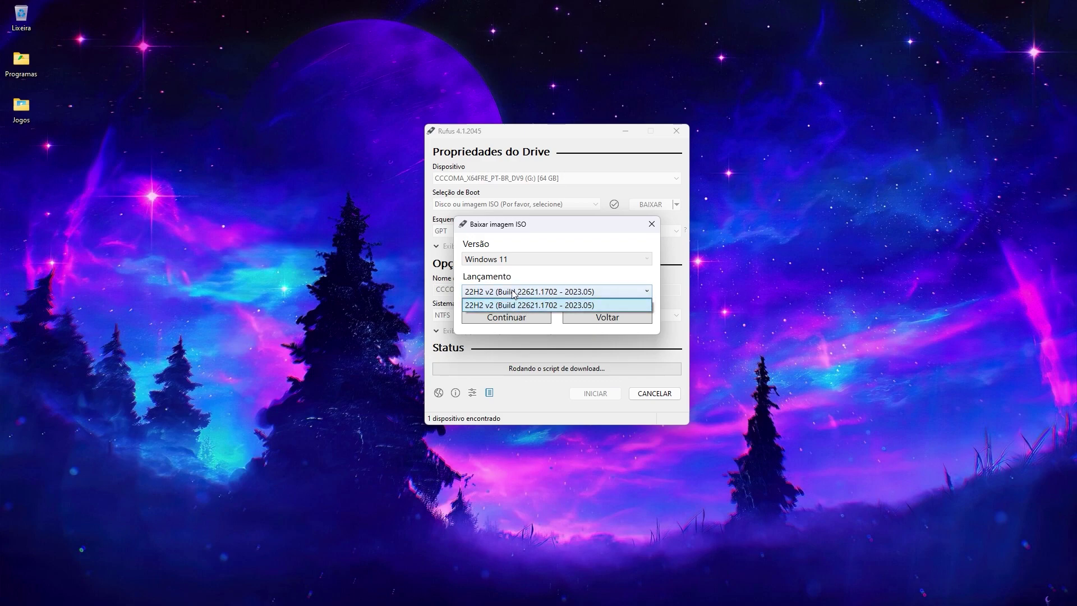
left_click(513, 291)
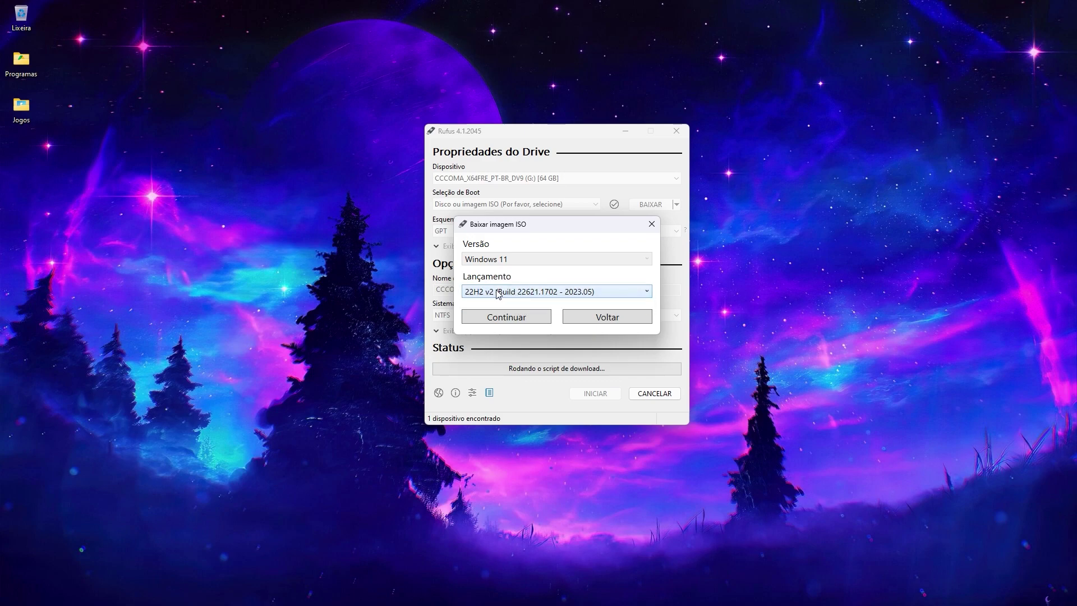
left_click(512, 318)
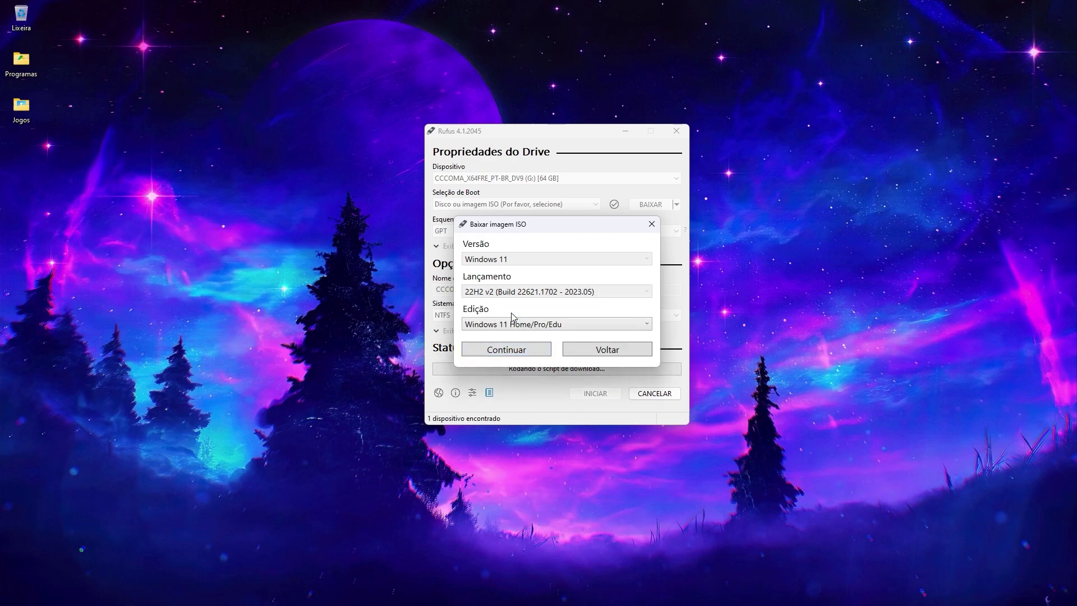
left_click(526, 323)
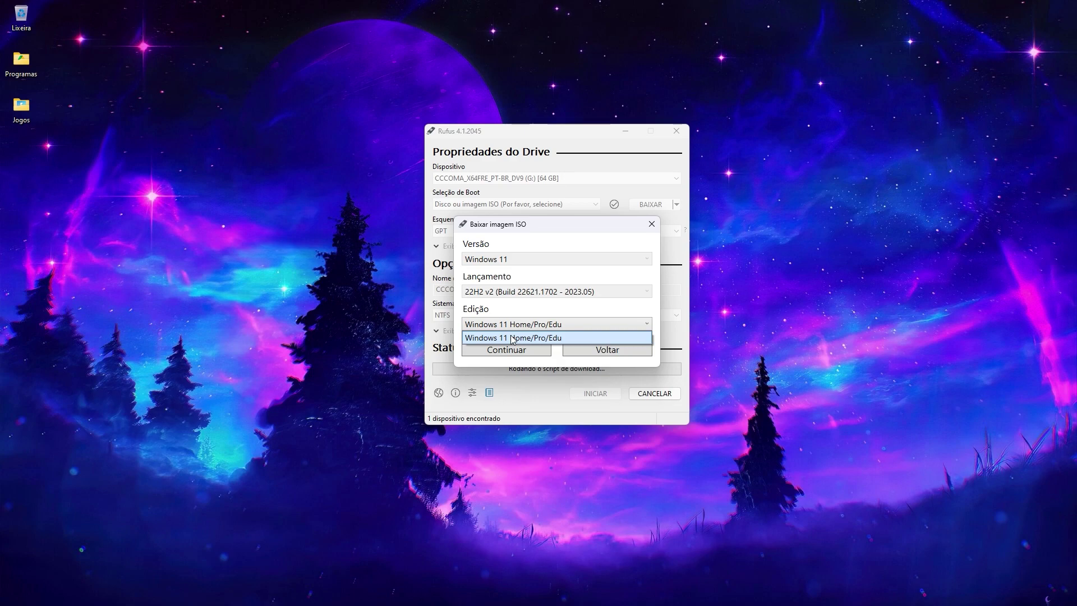
left_click(504, 313)
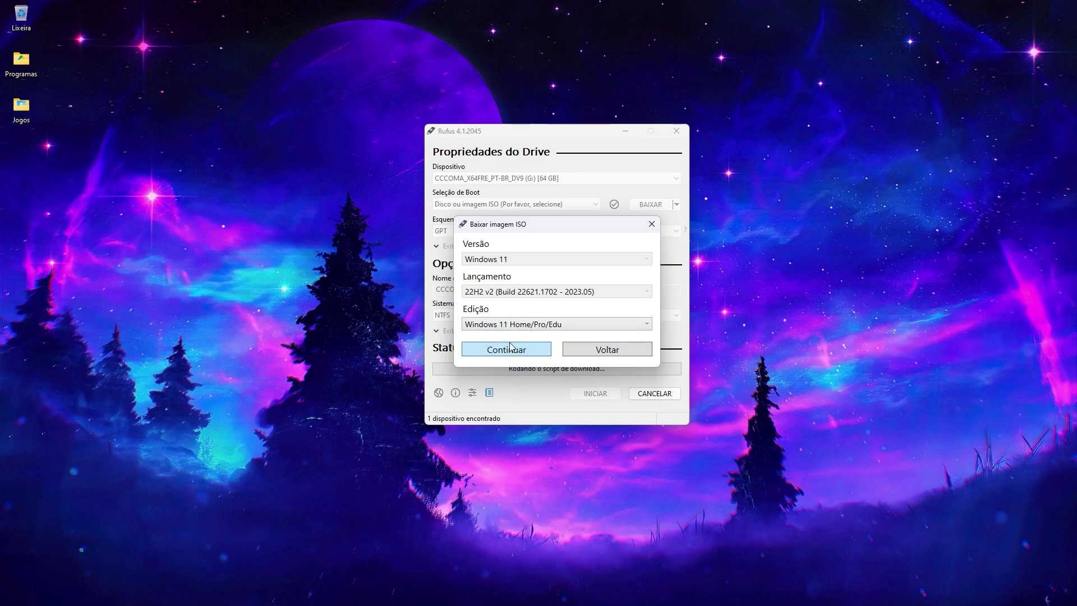
left_click(510, 348)
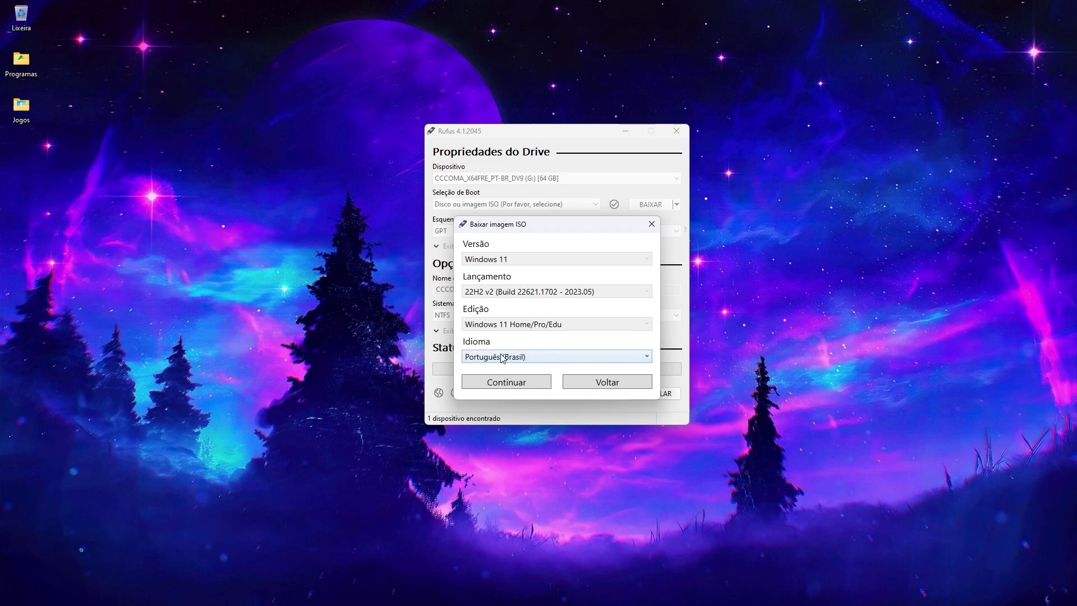
Keep Português (Brasil) as the ISO language and continue the download setup.
left_click(503, 356)
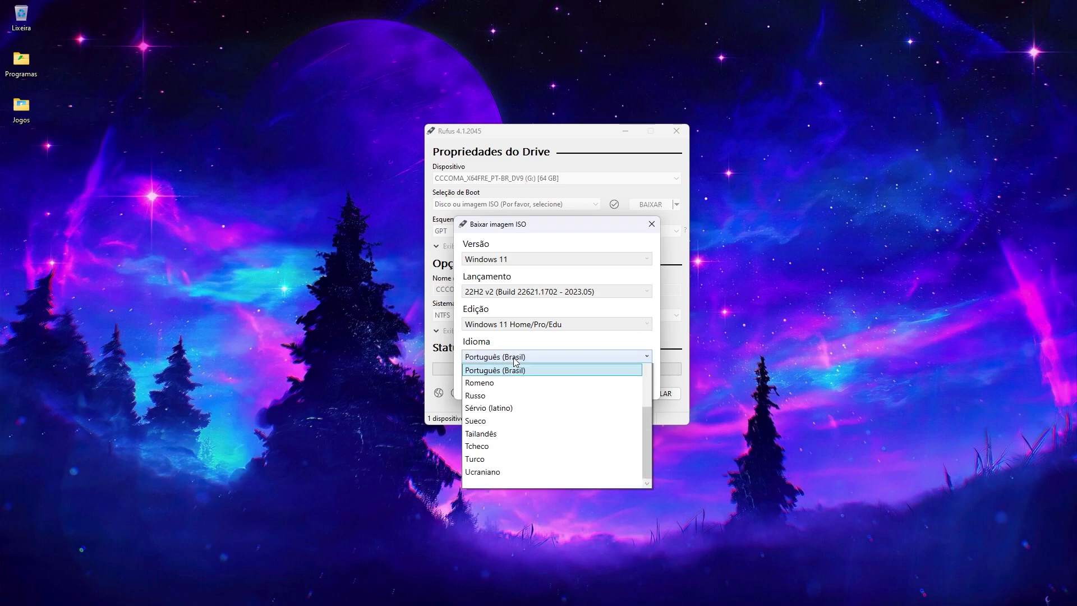
left_click(511, 348)
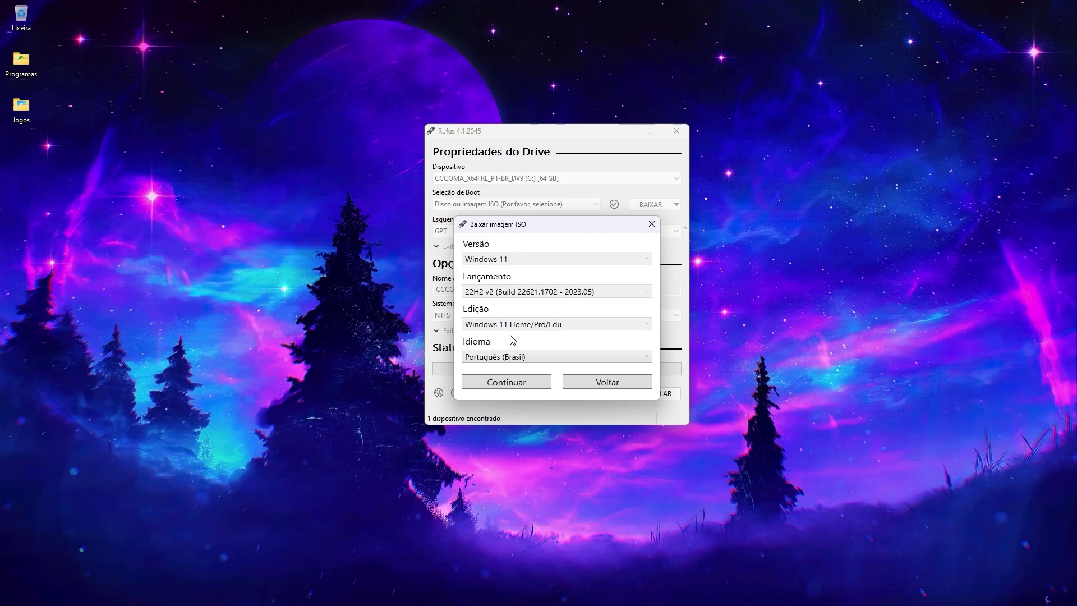
left_click(517, 387)
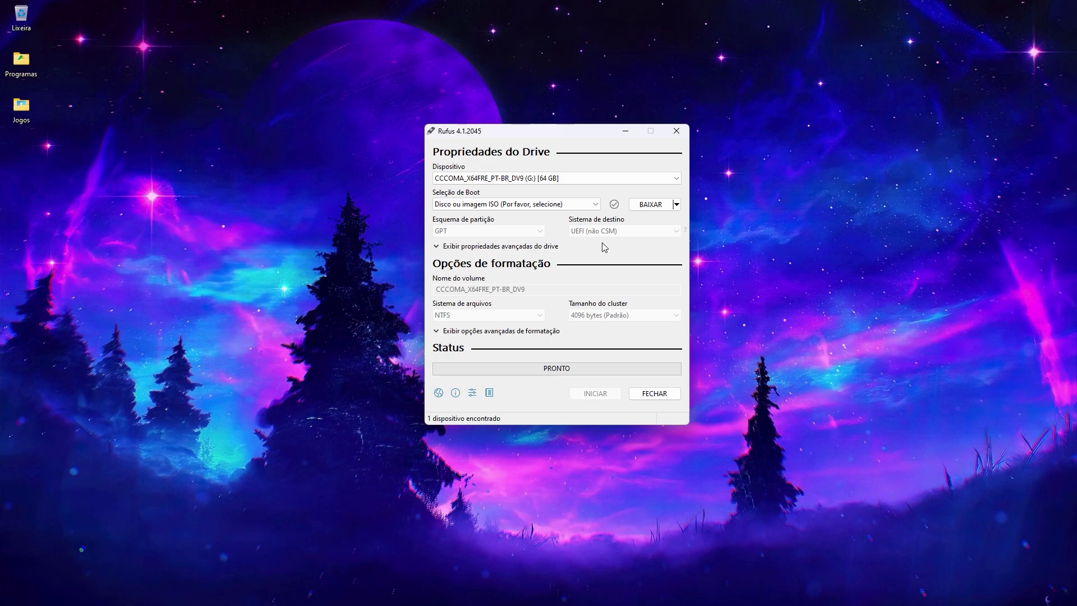
Switch the image source to SELECIONAR and load Win11_22H2_BrazilianPortuguese_x64v2 from Downloads > Nova pasta on drive E: as the boot image.
left_click(677, 204)
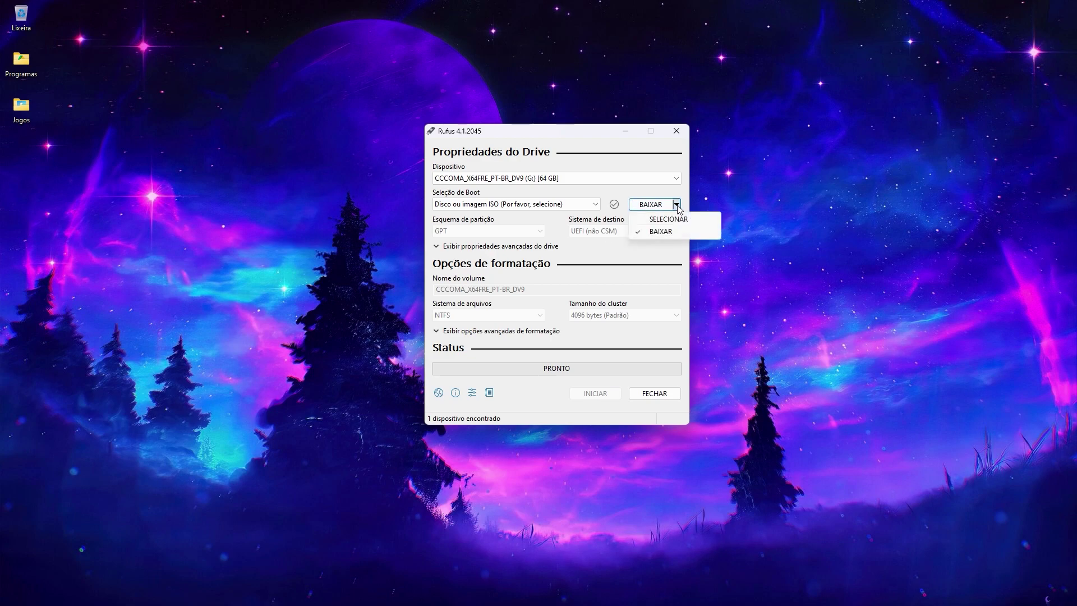
left_click(653, 219)
left_click(640, 206)
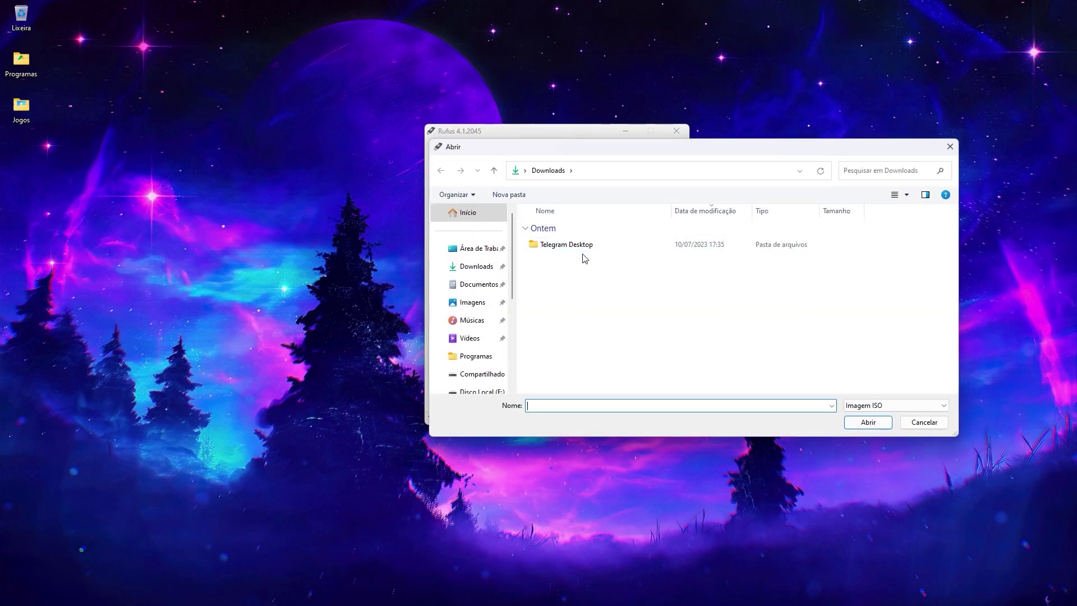
scroll(491, 331, "down", 2)
left_click(491, 328)
double_click(572, 264)
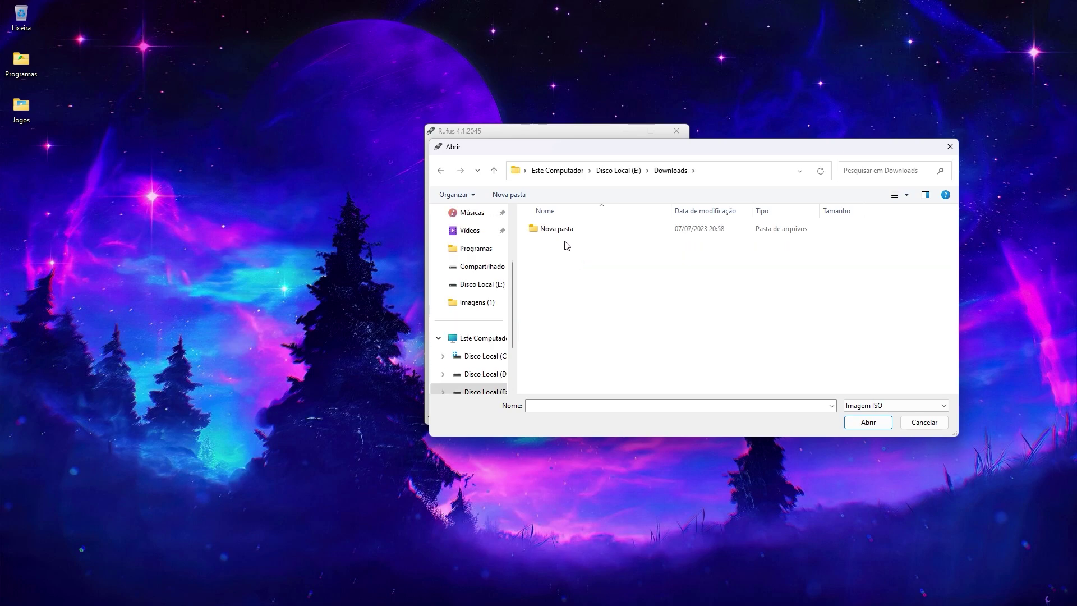
double_click(566, 229)
left_click(543, 265)
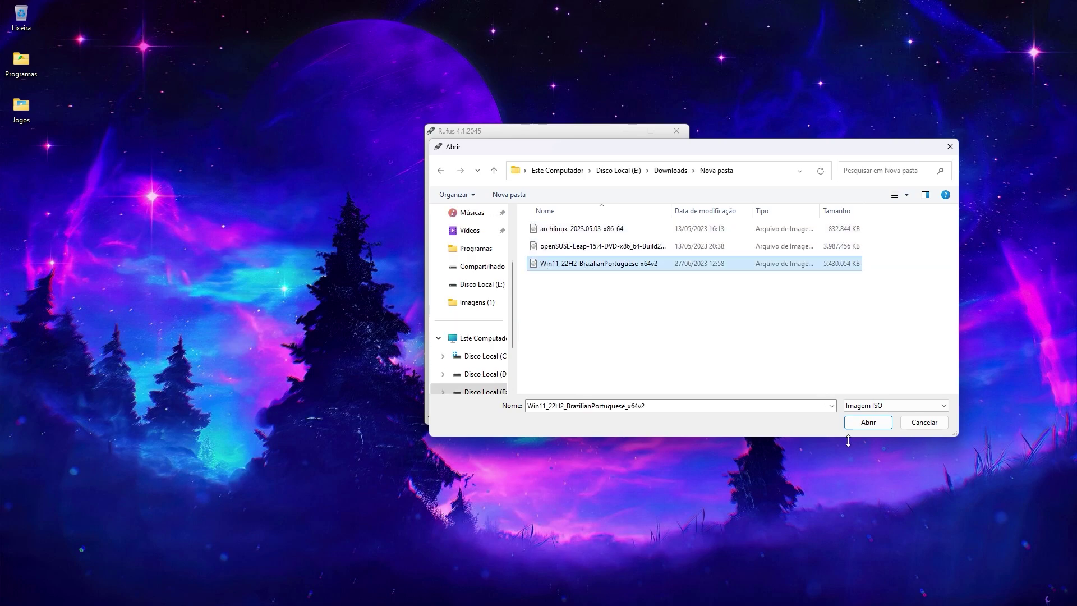
left_click(868, 423)
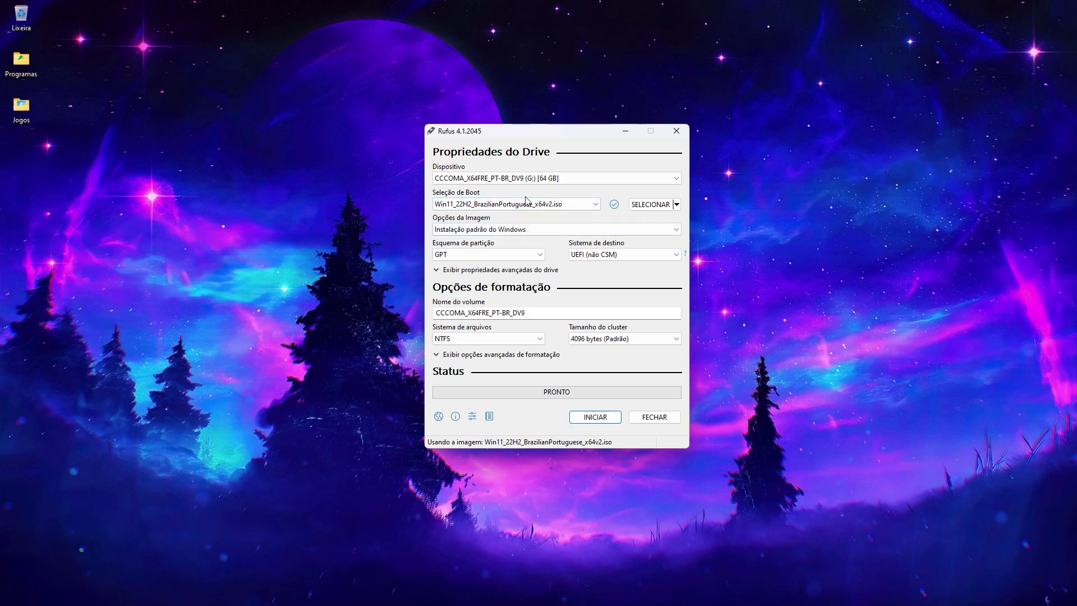
Start creating the bootable drive and accept the Windows customizations, including removed TPM 2.0 and online-account requirements and a local account.
left_click(585, 417)
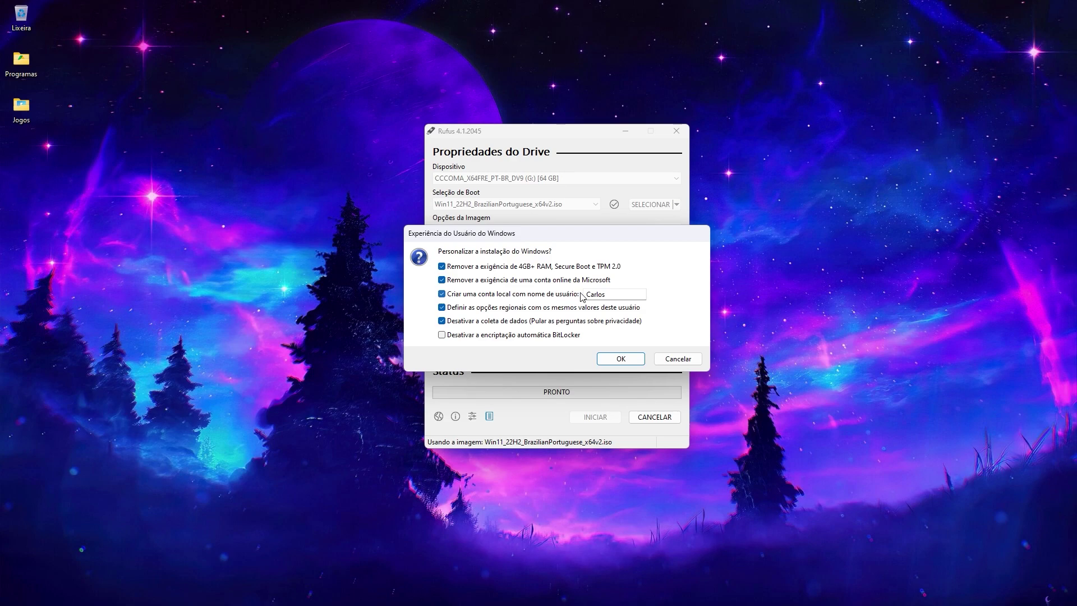
left_click(599, 293)
left_click(615, 360)
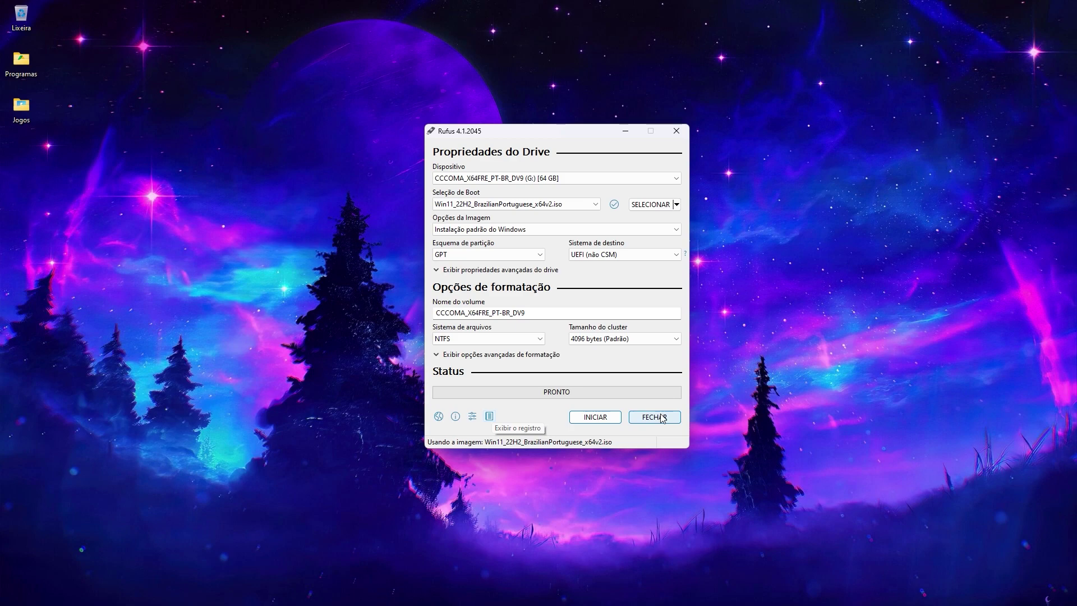
Close Rufus and restart the computer.
left_click(658, 418)
left_click(415, 591)
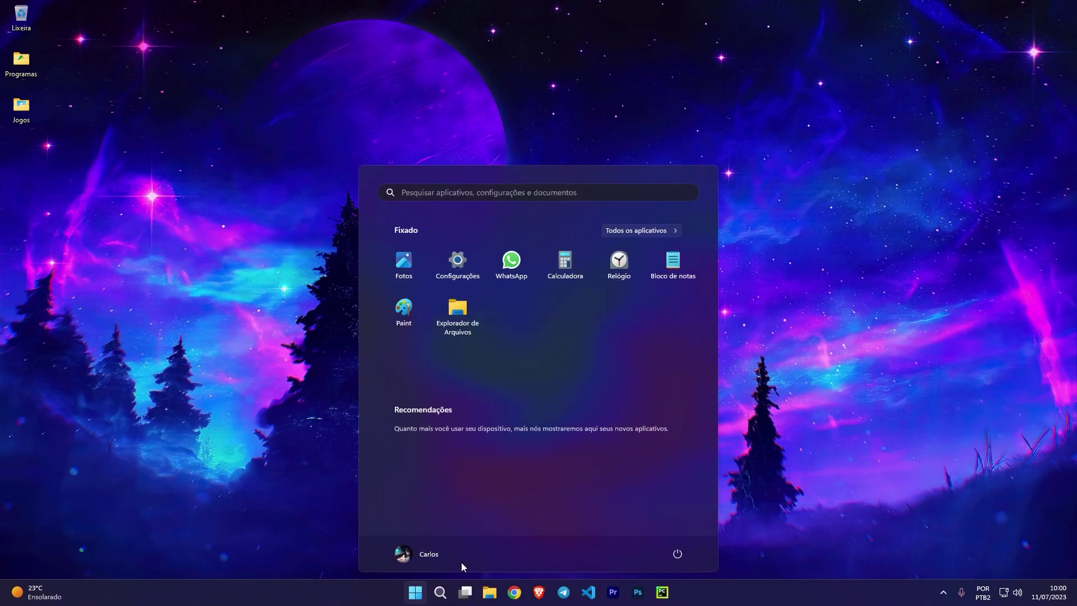
left_click(682, 560)
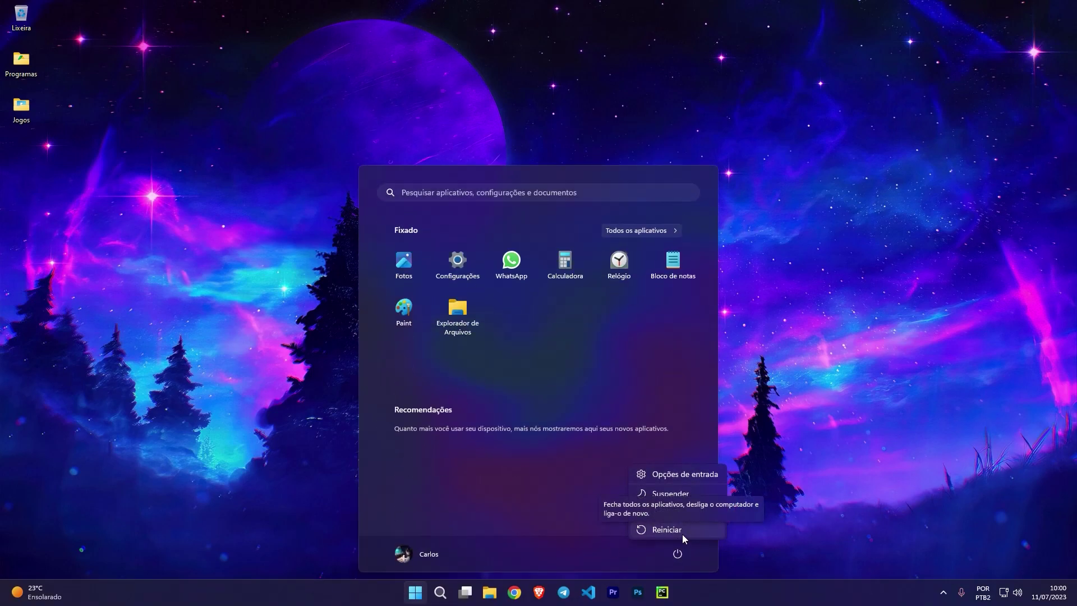
left_click(682, 529)
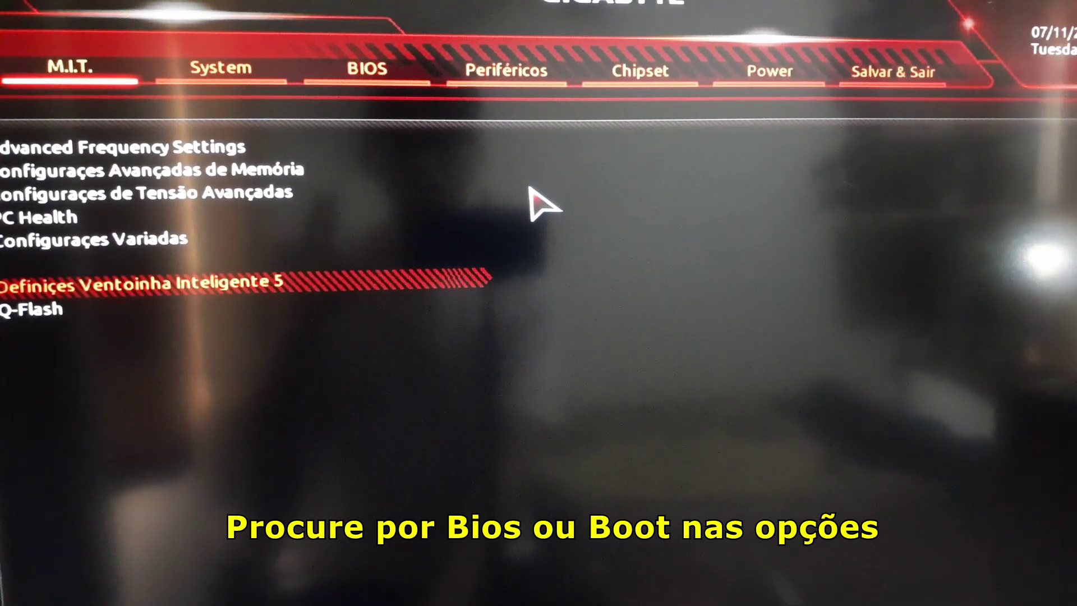
In the BIOS boot priorities, choose UEFI: USB DISK 2.0 PMAP, Partition 2 for boot option #1.
key("Right")
key("Right")
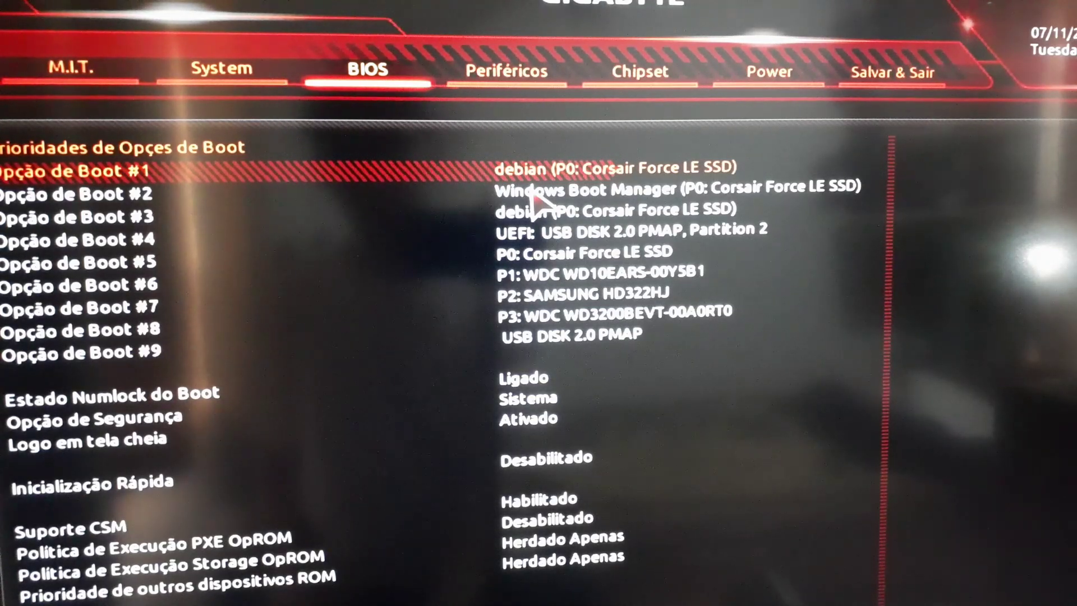
key("Return")
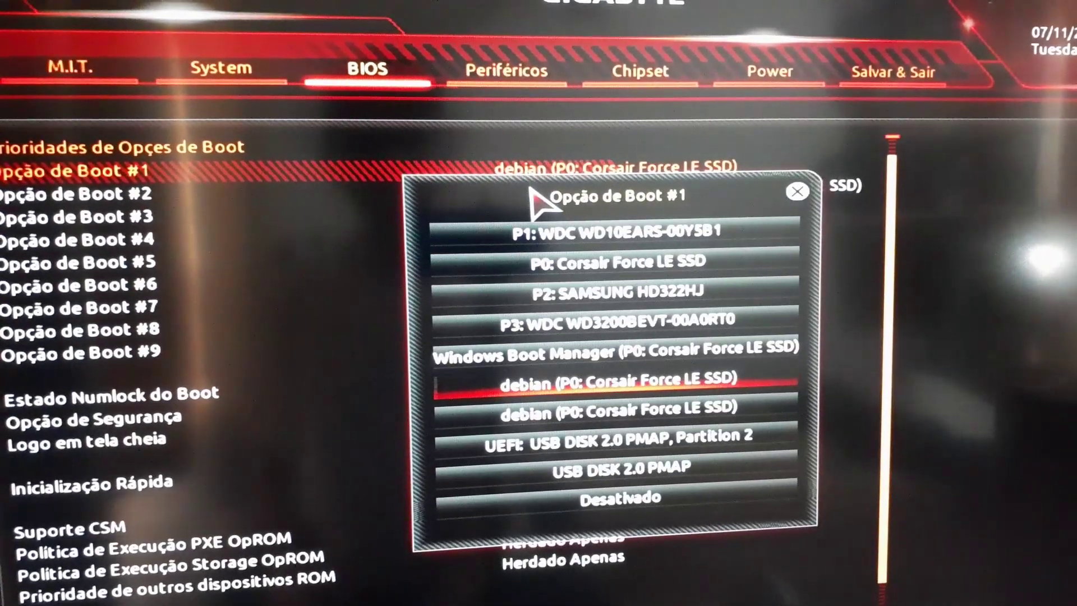
key("Up")
key("Up")
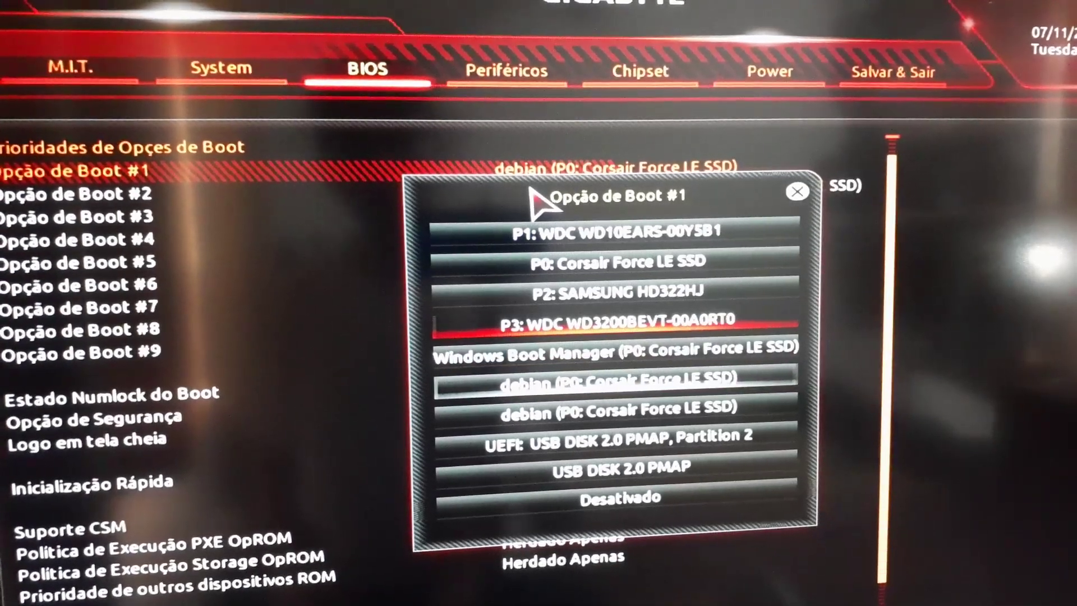
key("Down")
key("Down")
key("Down")
key("Down")
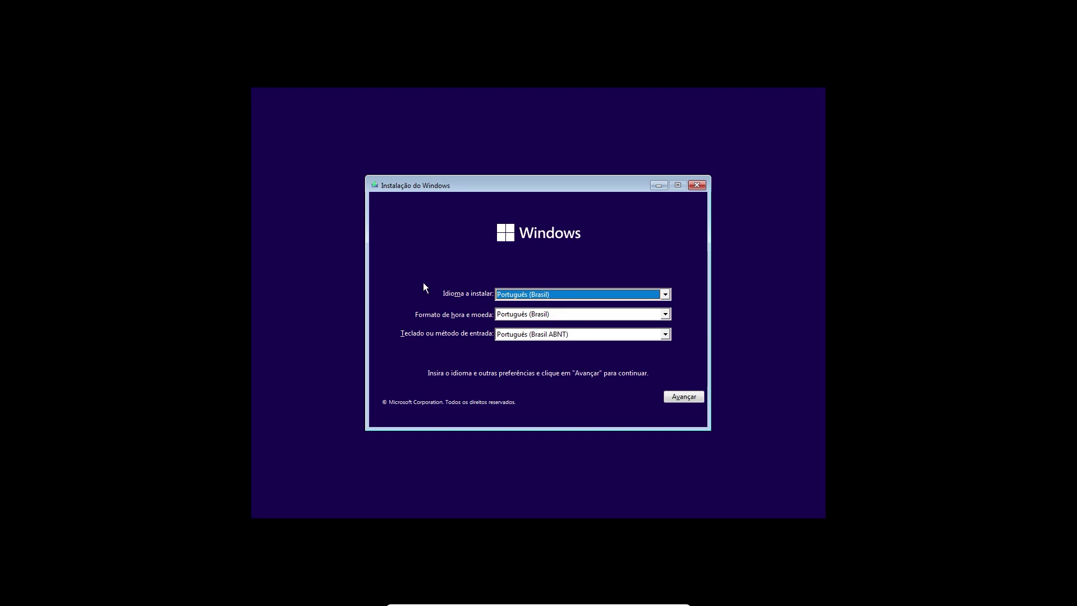
Set the Windows installer's keyboard or input method to Português (Brasil ABNT2).
left_click(664, 335)
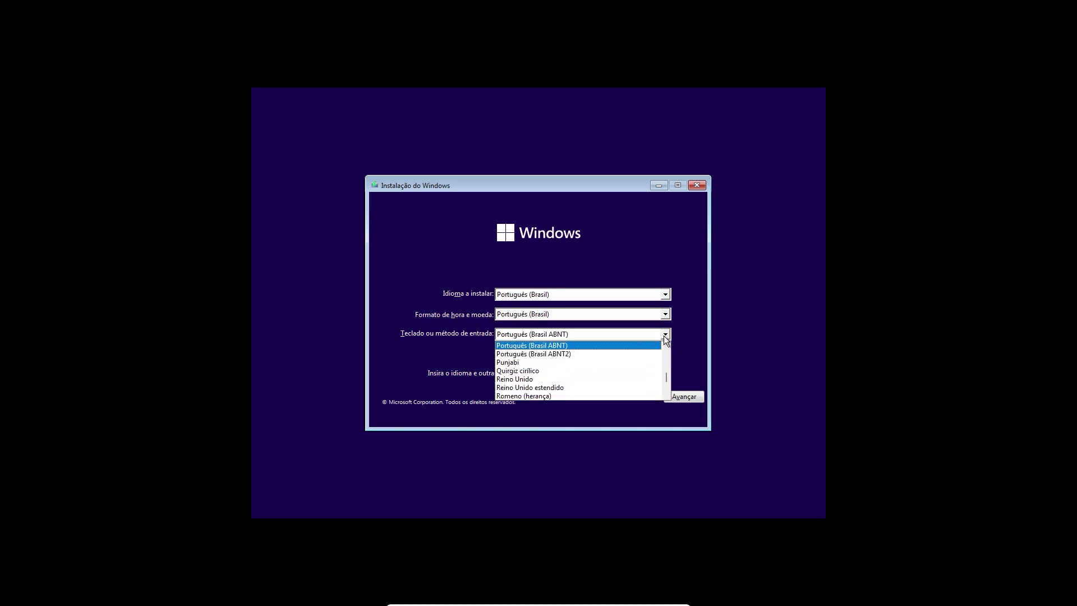
left_click(573, 354)
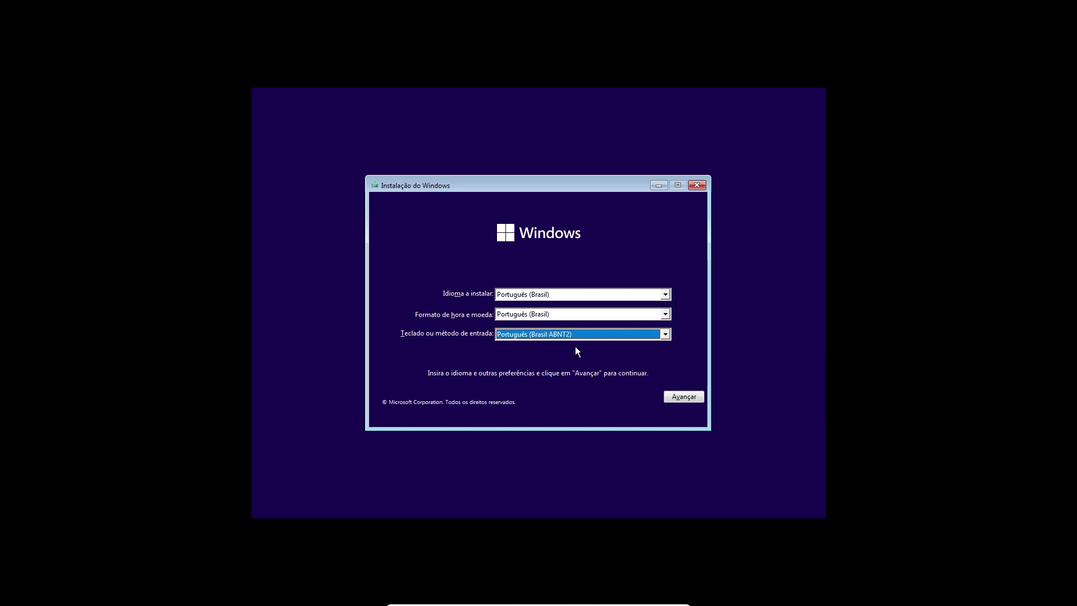
Start the Windows installation with the Português (Brasil ABNT2) keyboard and continue without a product key.
left_click(664, 335)
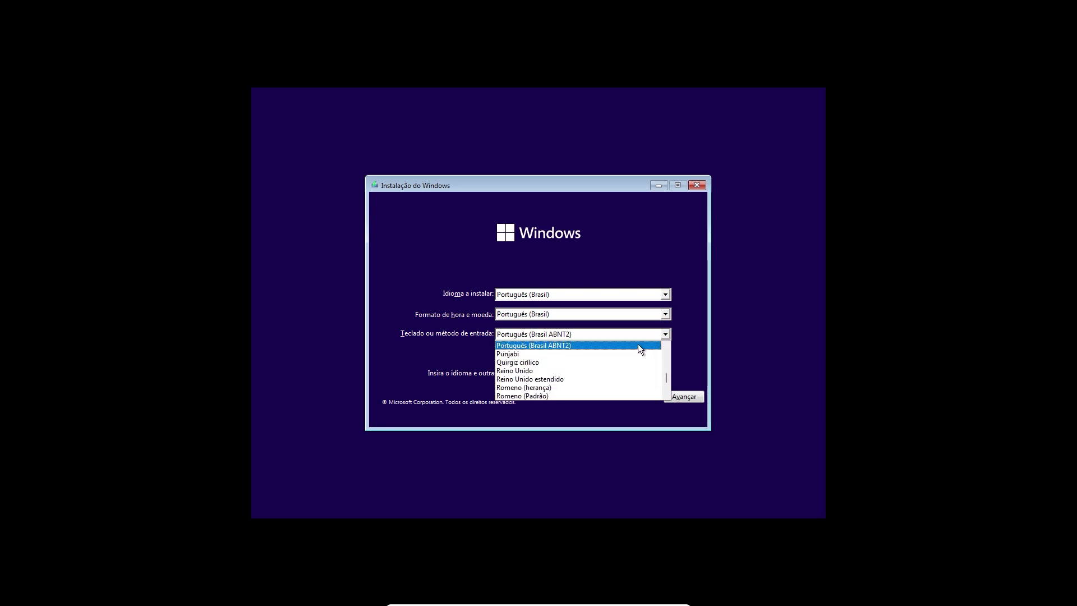
left_click(616, 344)
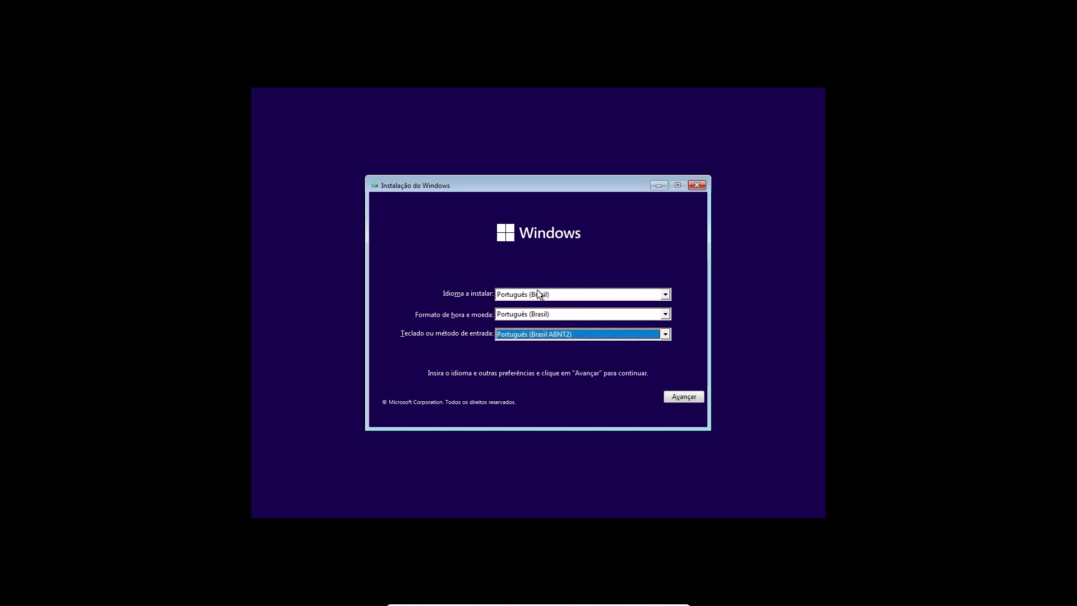
left_click(677, 401)
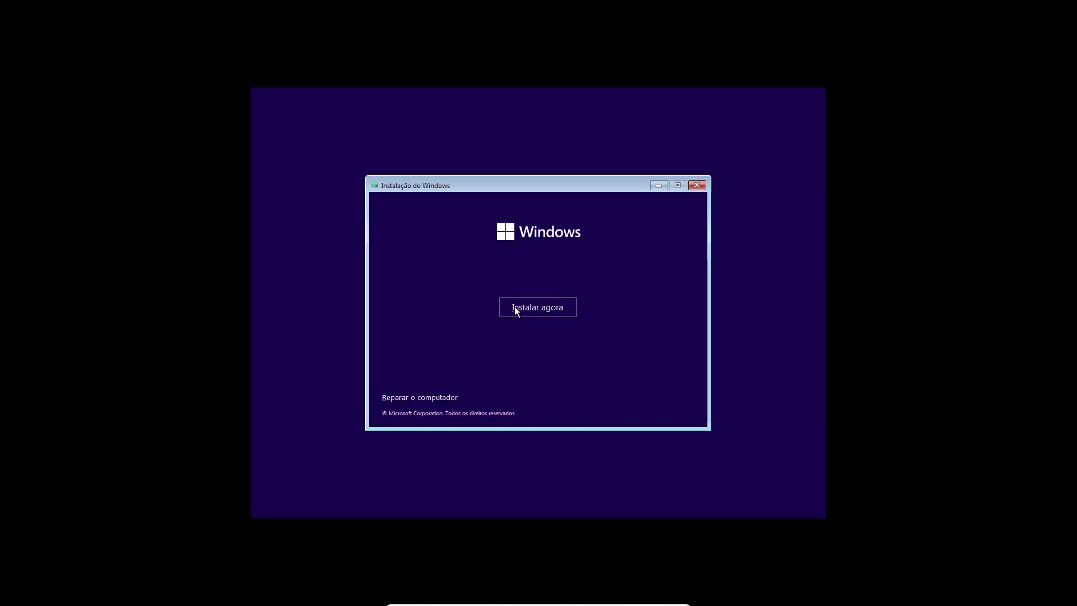
left_click(521, 311)
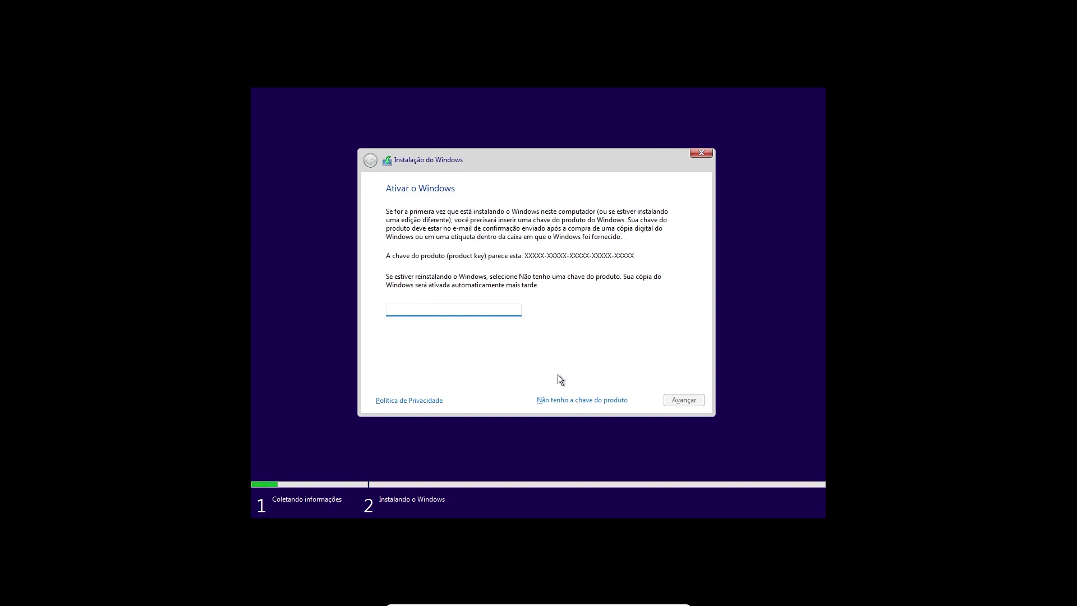
left_click(563, 399)
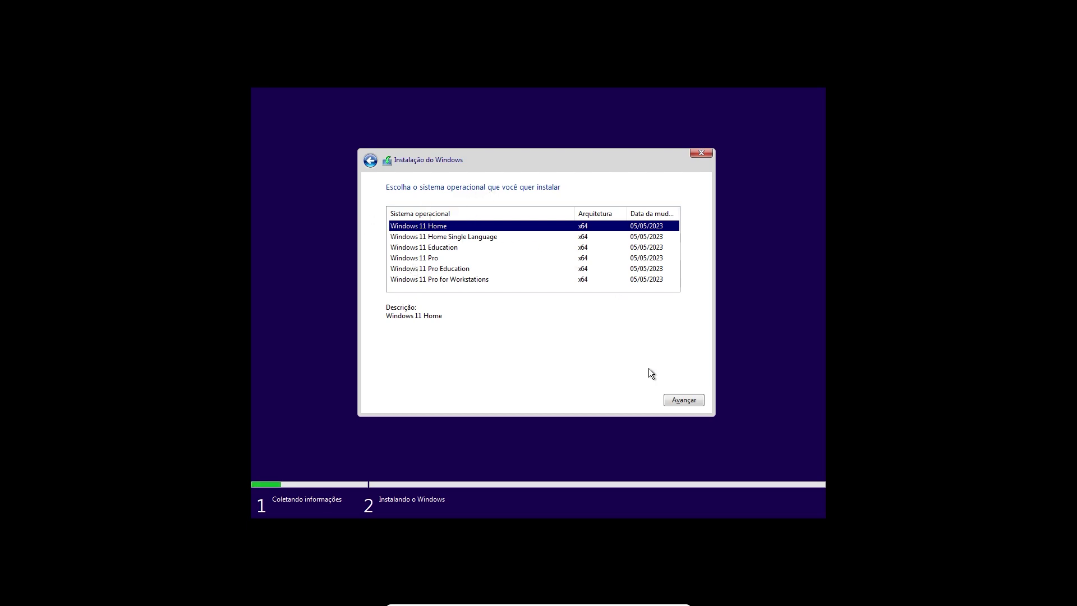
Choose Windows 11 Home as the operating system to install and accept the Microsoft software license terms.
left_click(671, 398)
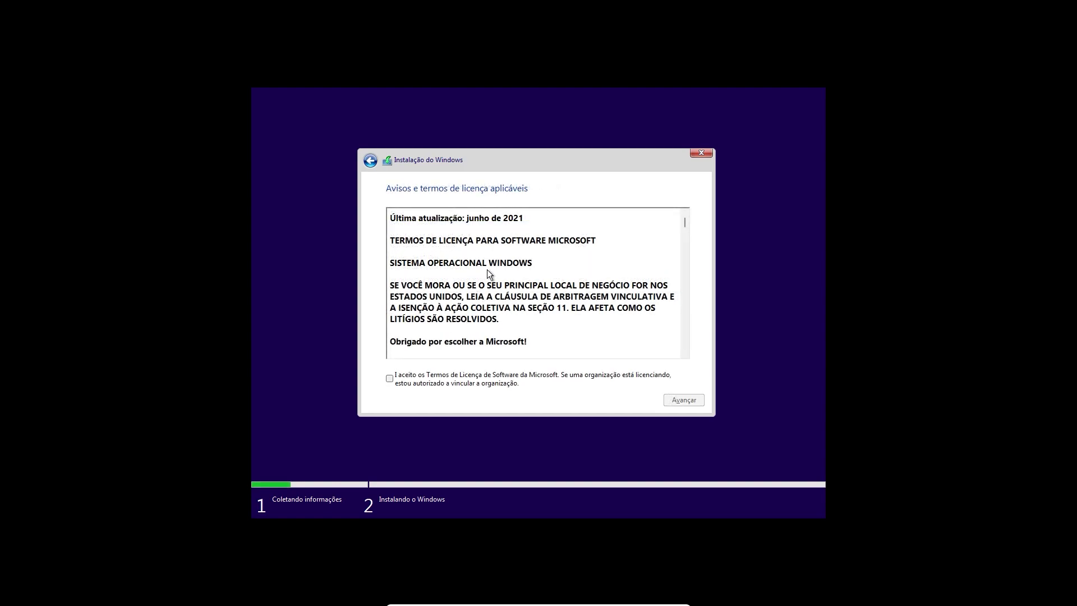
left_click(396, 377)
left_click(682, 400)
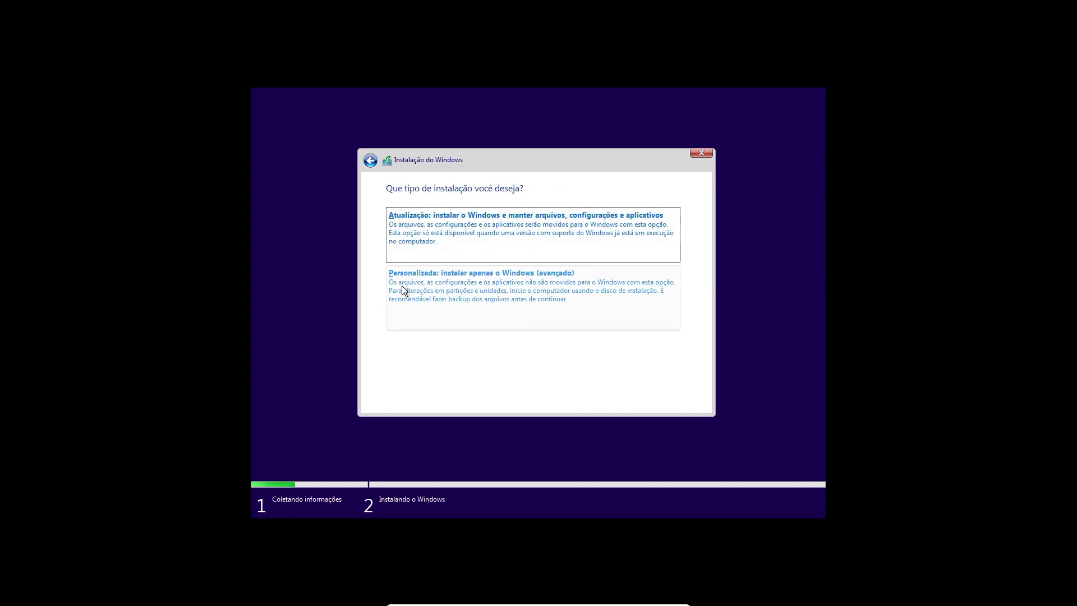
Using the custom installation type, create a 204800 MB partition from Drive 0's unallocated space and start installing Windows on primary Partition 3.
left_click(488, 284)
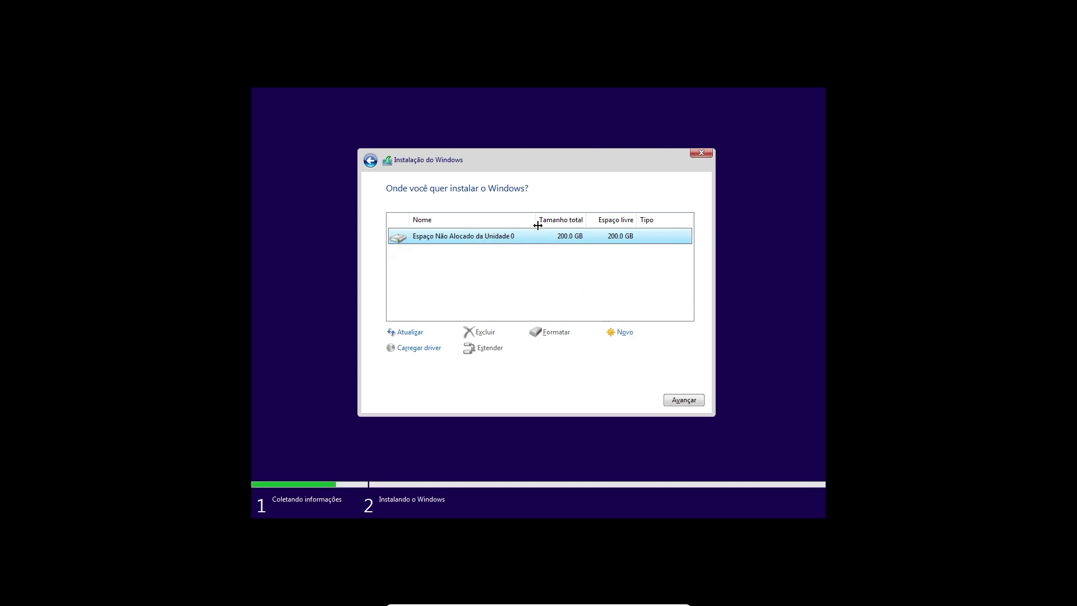
left_click(624, 332)
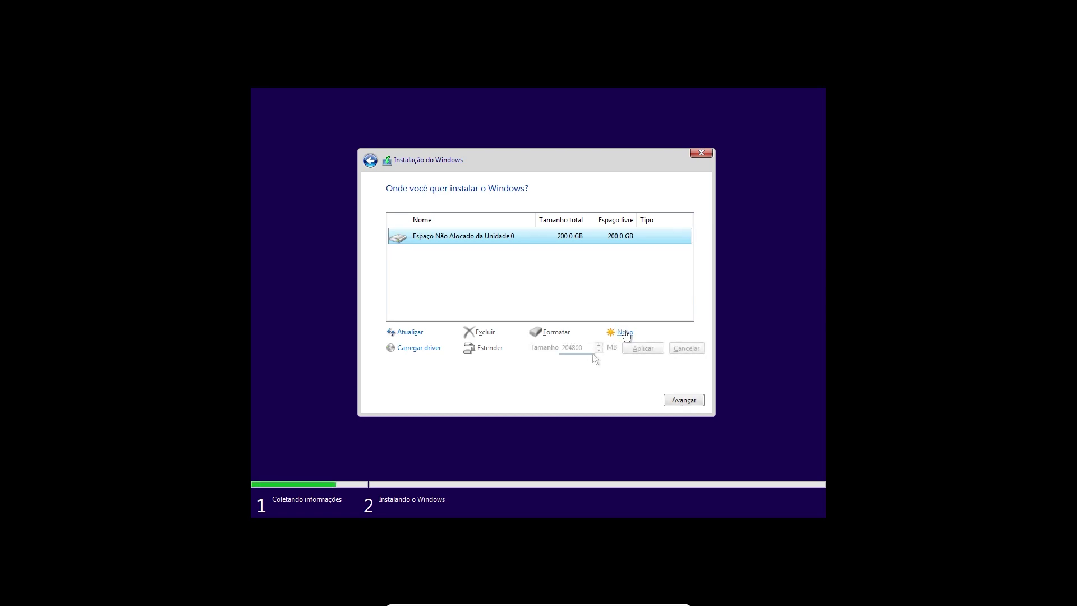
left_click(639, 346)
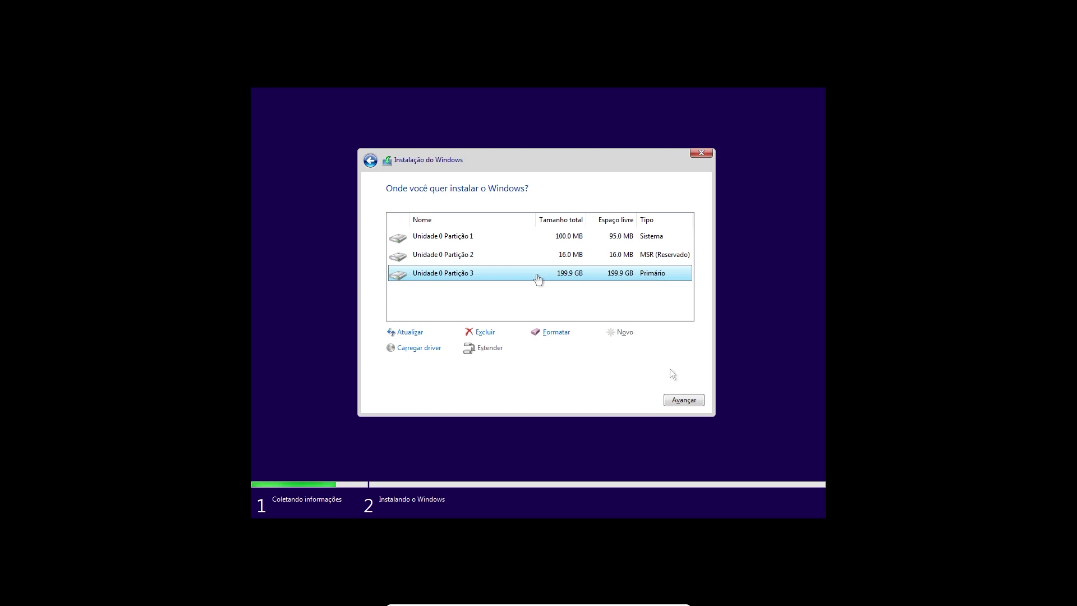
left_click(678, 399)
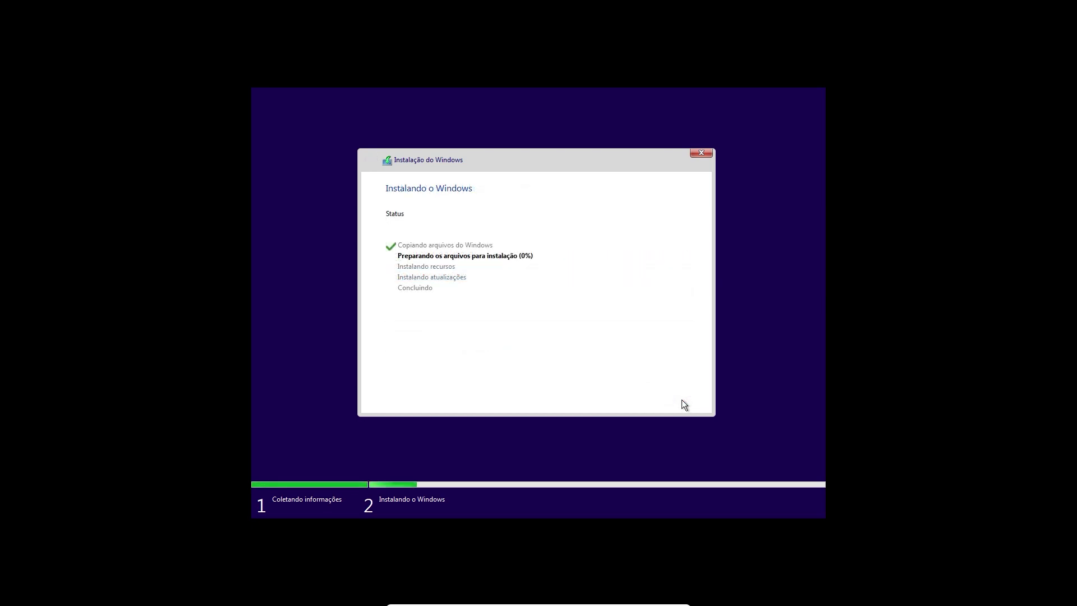